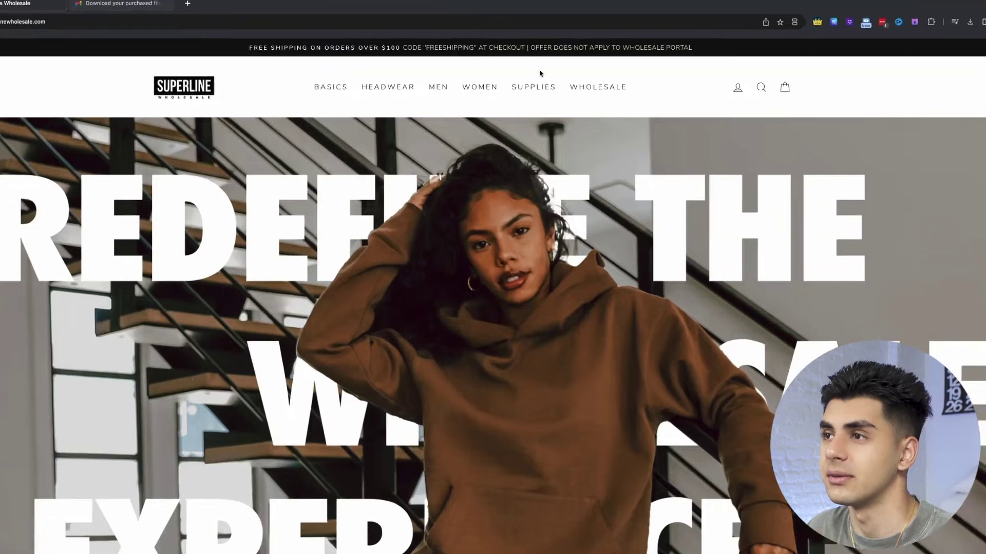
# - Open Superline Wholesale's Digital Products collection and browse its seven products
pyautogui.moveTo(546, 84)
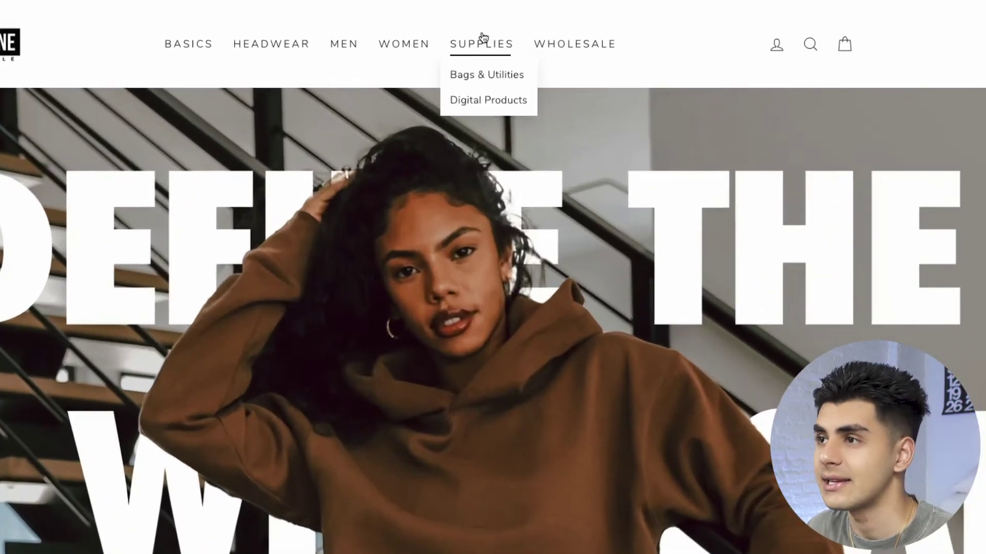
pyautogui.click(480, 107)
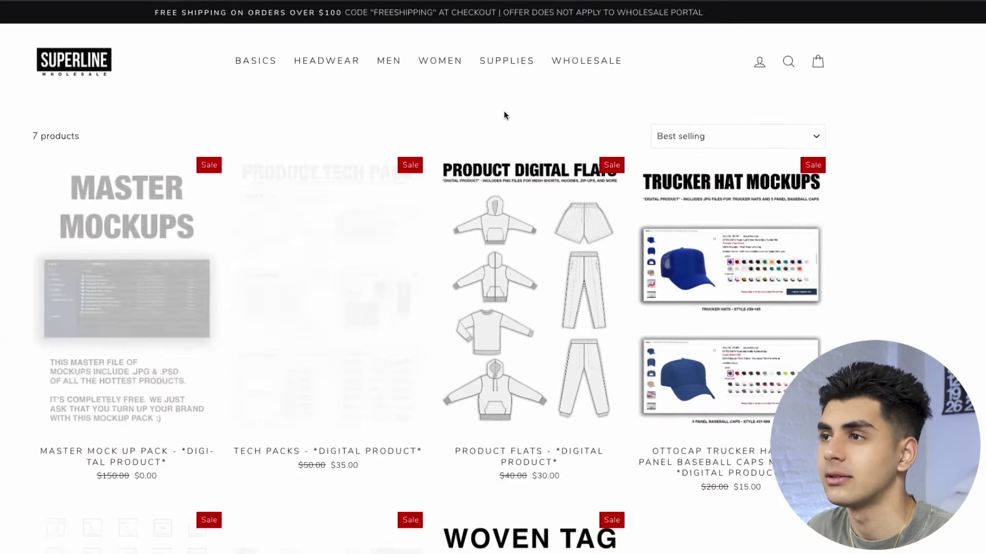
pyautogui.scroll(-2, 493, 277)
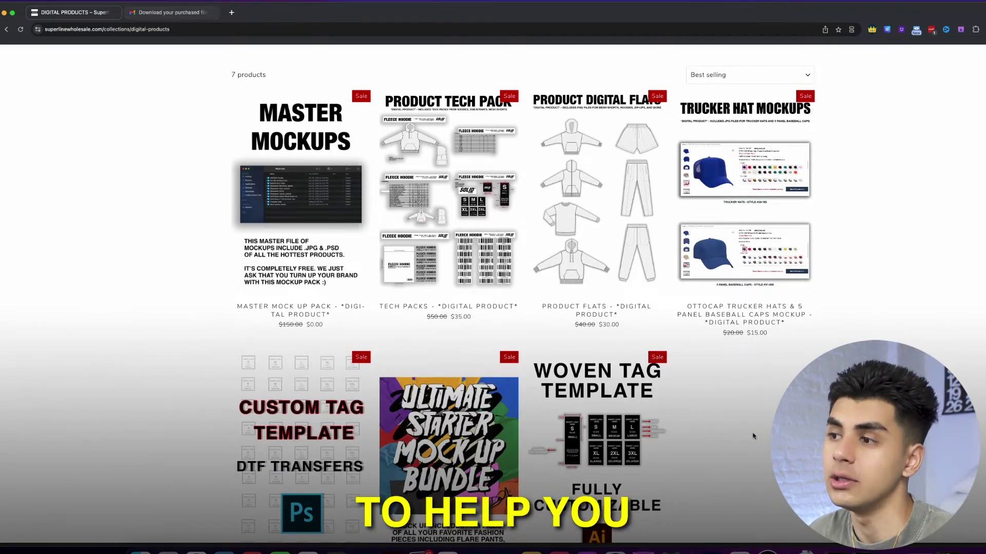
pyautogui.scroll(-1, 120, 328)
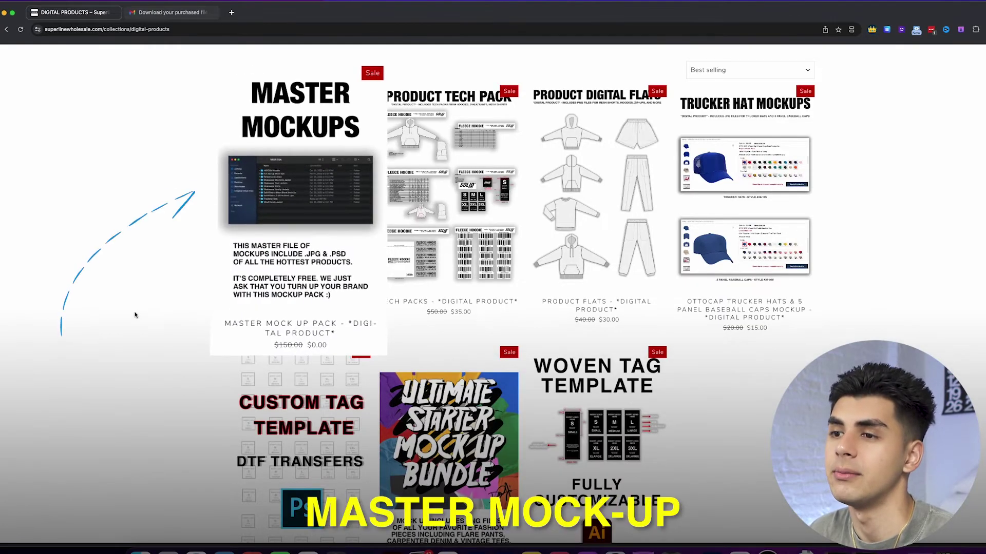
# - Open the free Master Mock Up Pack product page, then go to the purchase email with its download
pyautogui.click(241, 308)
pyautogui.scroll(-2, 186, 336)
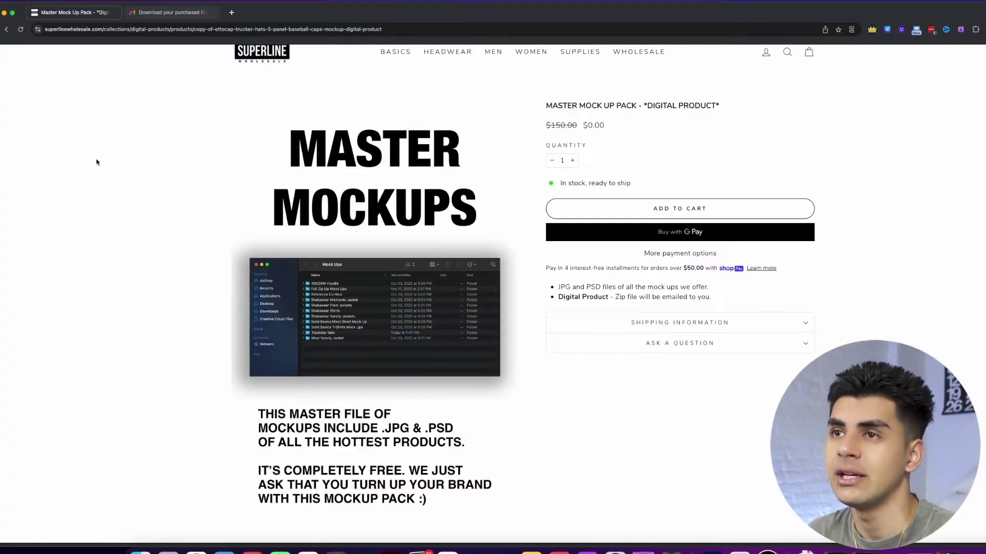
pyautogui.click(180, 15)
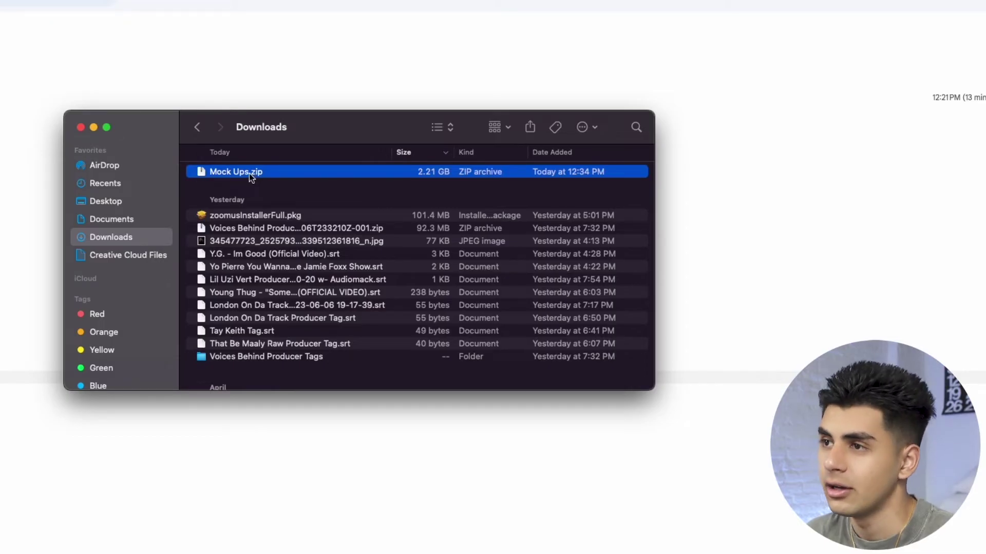
# - Remove the Mock Ups.zip archive from the Downloads folder
pyautogui.press('super+BackSpace')
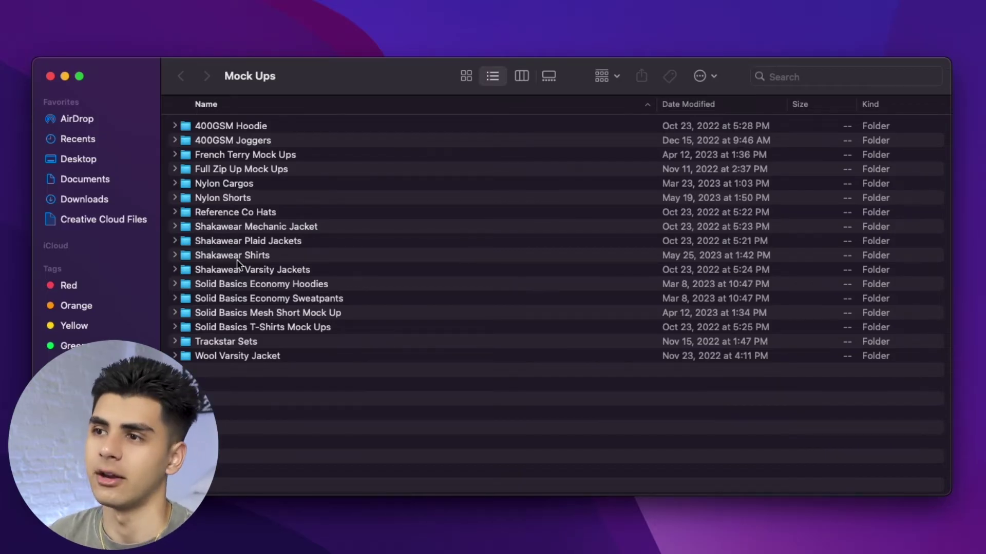
# - In Shakawear Shirts, browse 7.5 Heavy Weight and Long Sleeve, then select Shaka Wear Mock Ups.psd
pyautogui.doubleClick(236, 260)
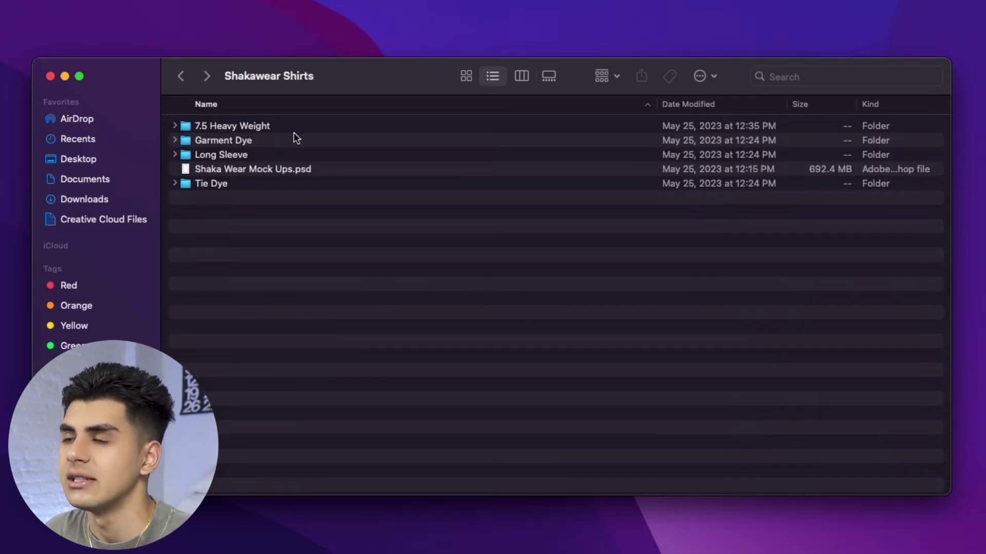
pyautogui.doubleClick(202, 127)
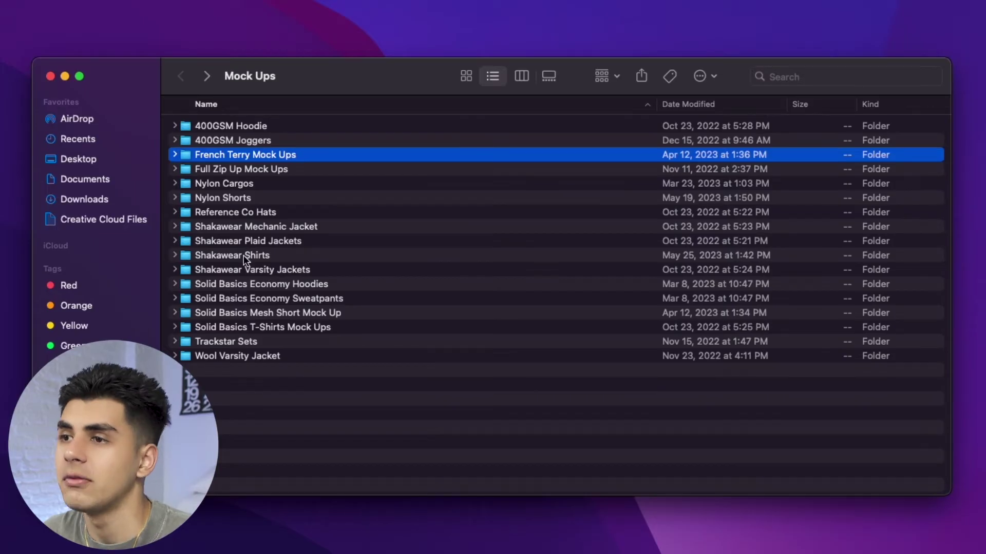
pyautogui.doubleClick(243, 255)
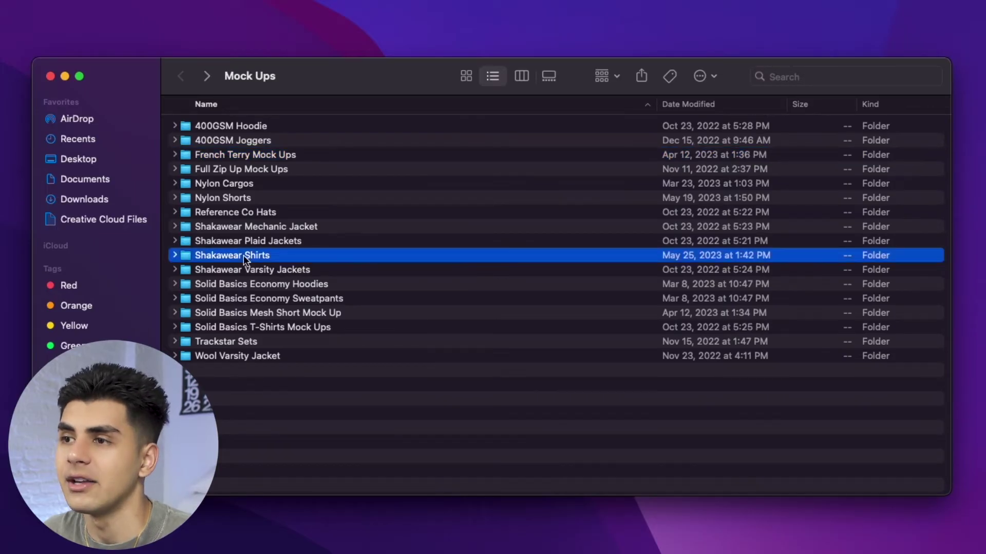
pyautogui.doubleClick(233, 156)
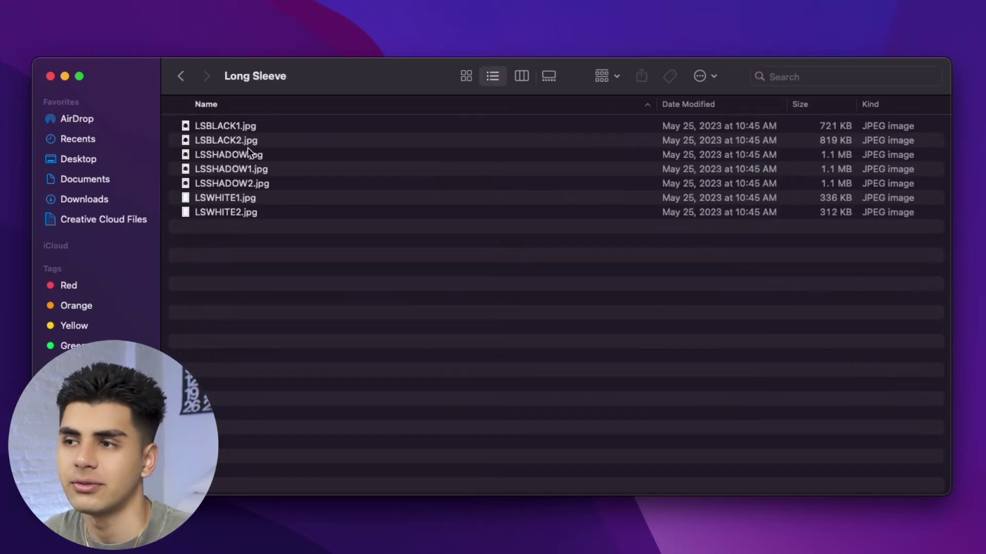
pyautogui.click(181, 76)
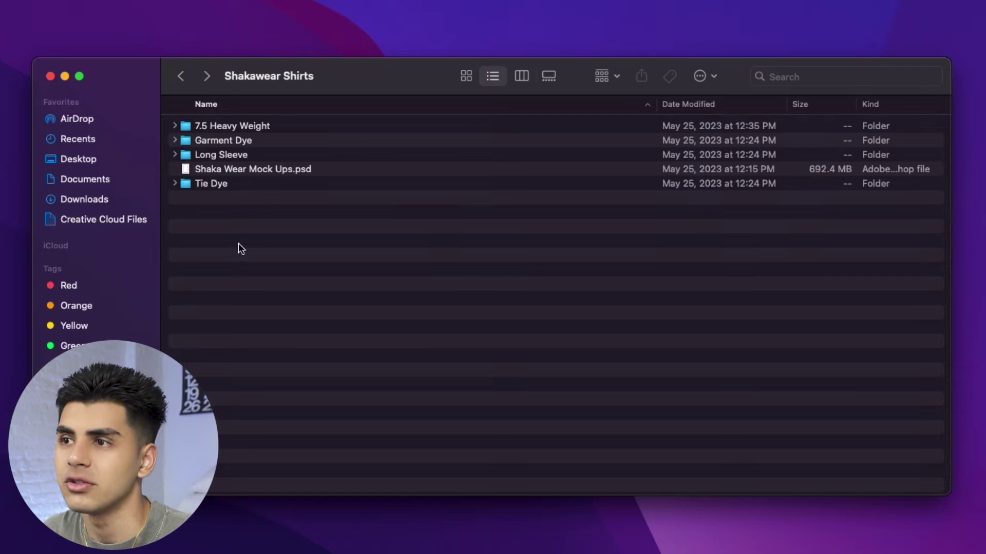
pyautogui.click(255, 168)
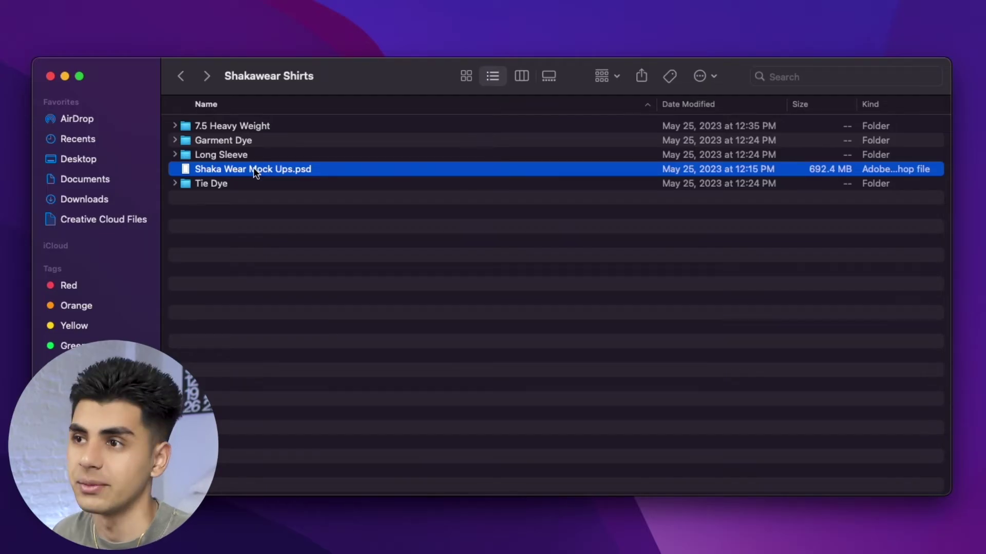
# - Open Shaka Wear Mock Ups.psd in Photoshop and turn on the Garment Dye layer group
pyautogui.doubleClick(254, 169)
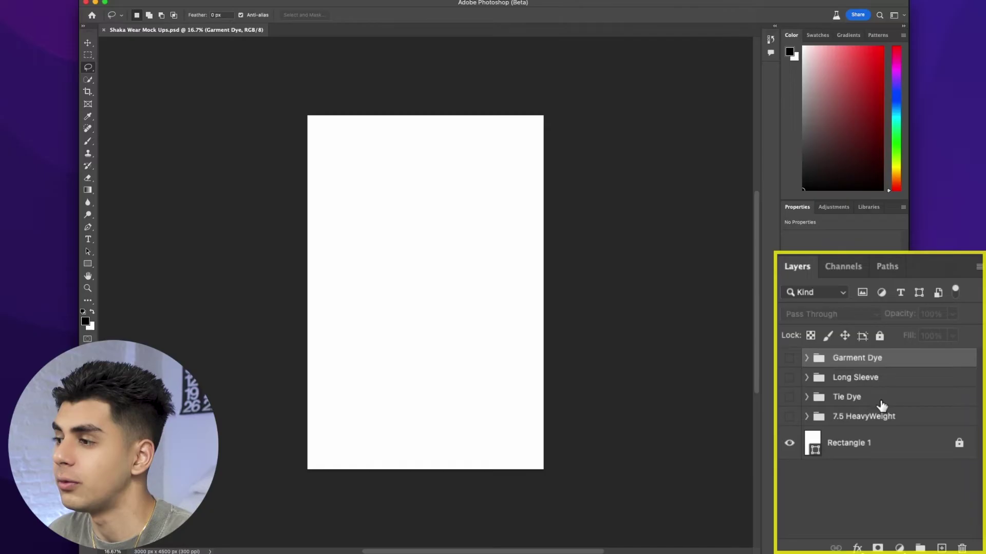
pyautogui.click(807, 359)
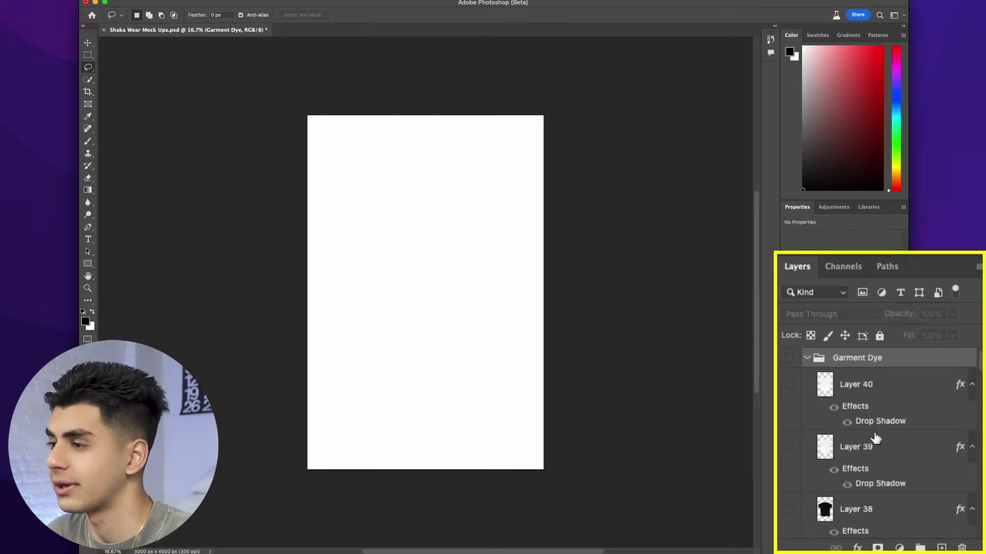
pyautogui.click(806, 359)
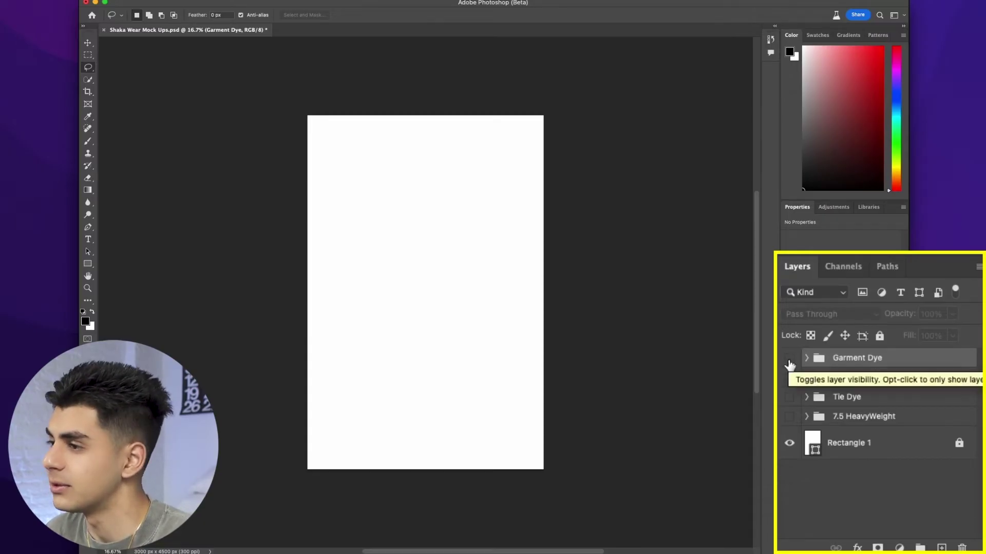
pyautogui.click(789, 362)
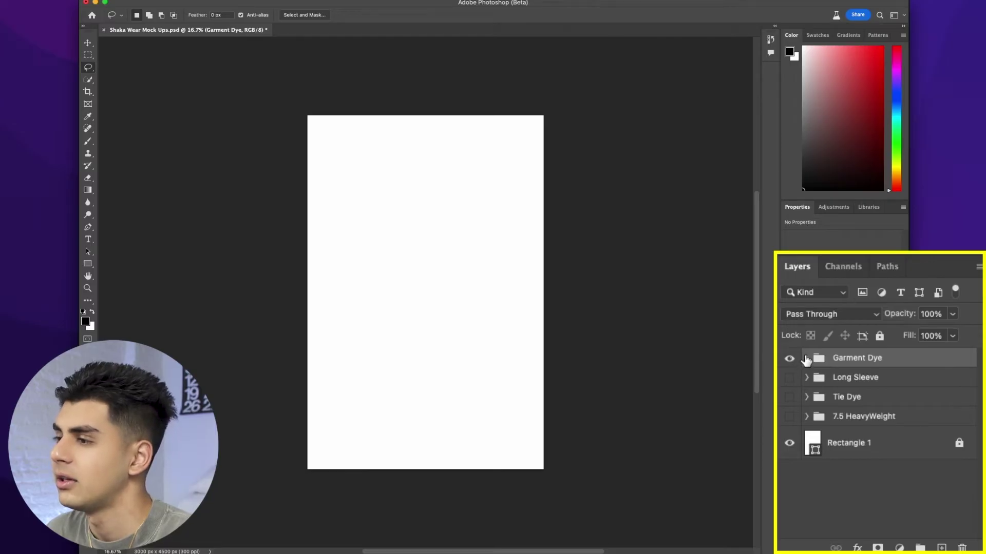
# - Preview the Garment Dye shirts on Layers 39, 37, 36 and 35, hiding each again
pyautogui.click(806, 358)
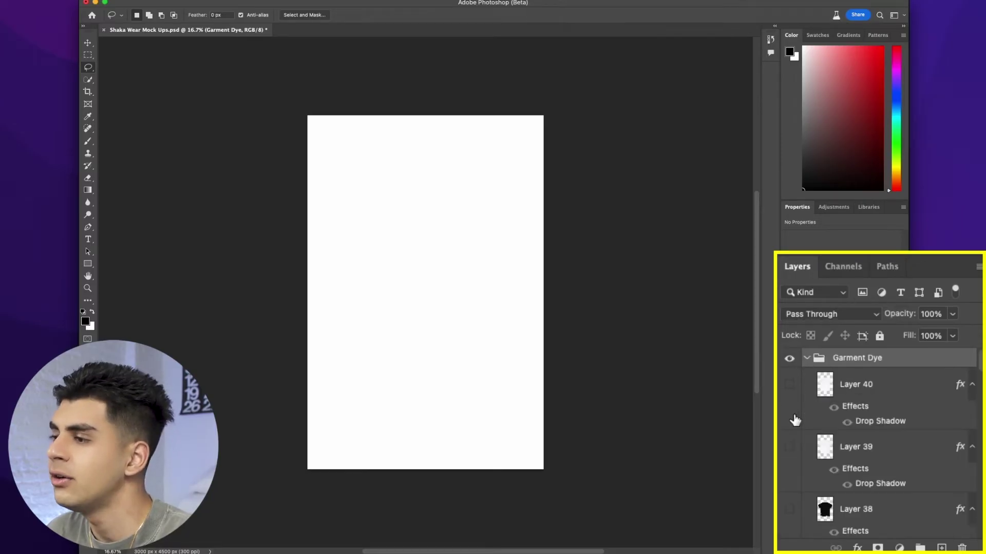
pyautogui.click(790, 448)
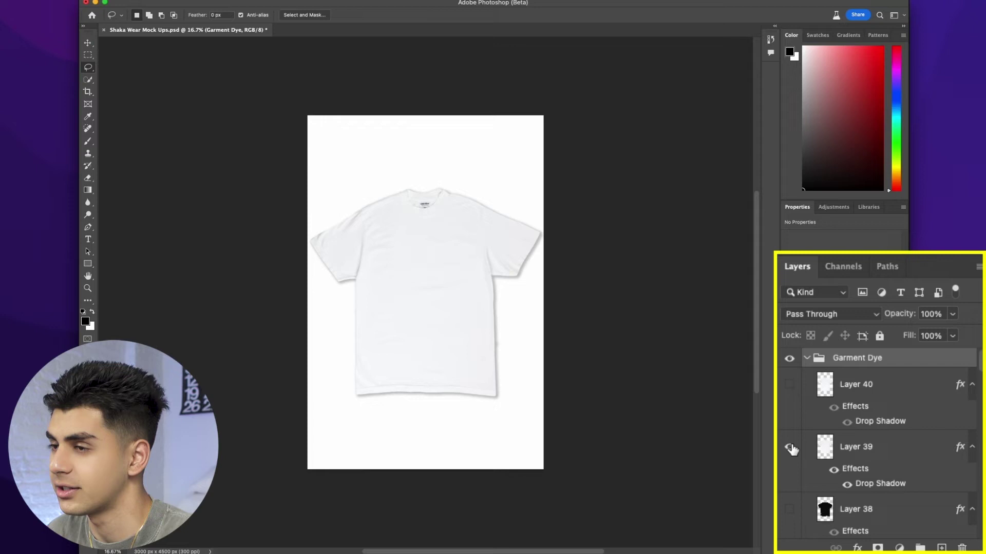
pyautogui.click(793, 449)
pyautogui.scroll(-3, 793, 449)
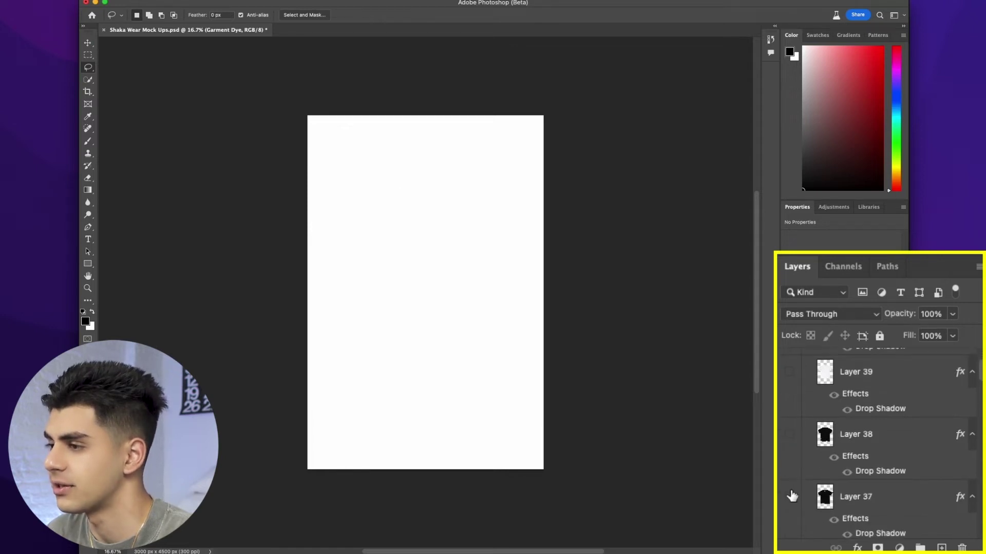
pyautogui.click(790, 497)
pyautogui.click(792, 496)
pyautogui.scroll(-3, 788, 455)
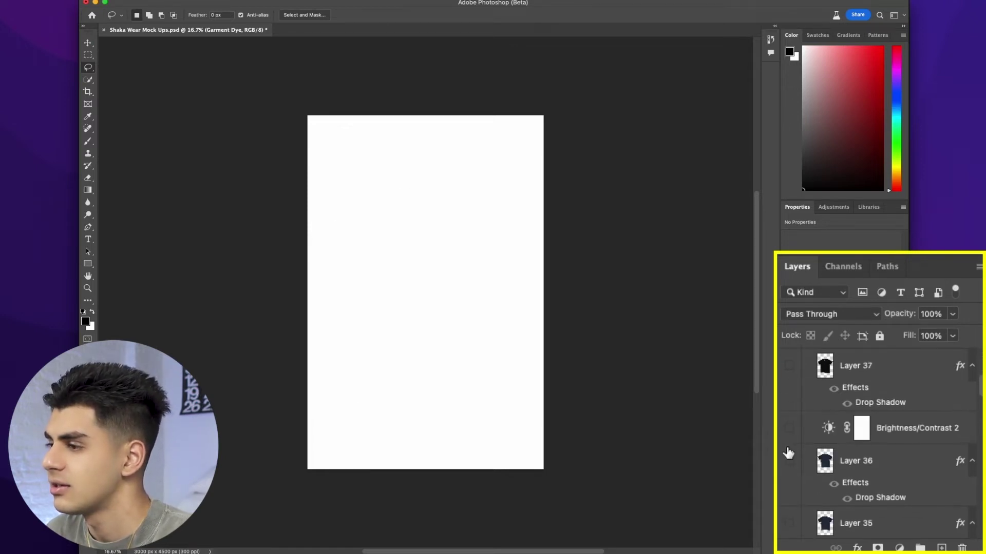
pyautogui.click(790, 460)
pyautogui.click(789, 460)
pyautogui.scroll(-3, 789, 462)
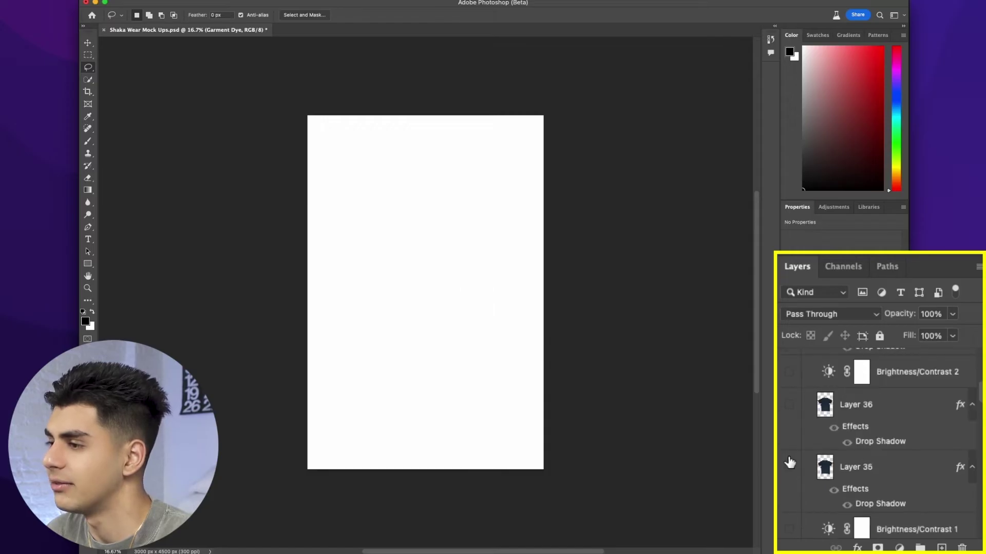
pyautogui.click(791, 471)
pyautogui.click(791, 471)
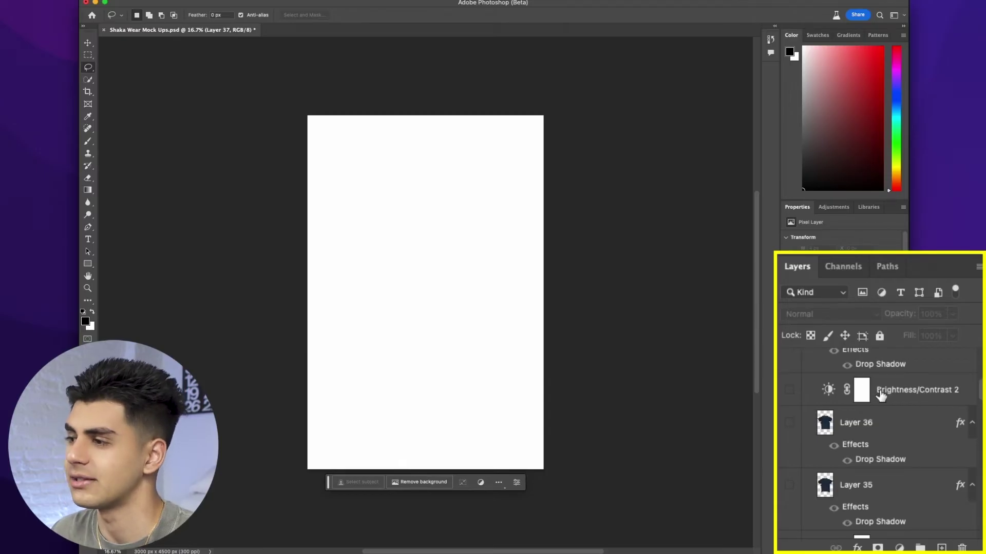
pyautogui.click(789, 422)
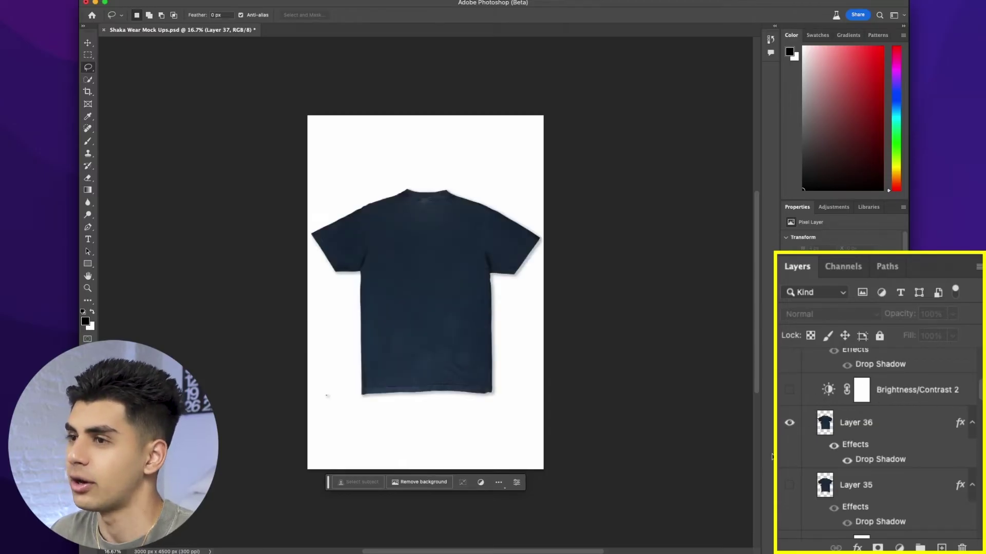
pyautogui.click(790, 390)
pyautogui.click(790, 422)
pyautogui.click(789, 485)
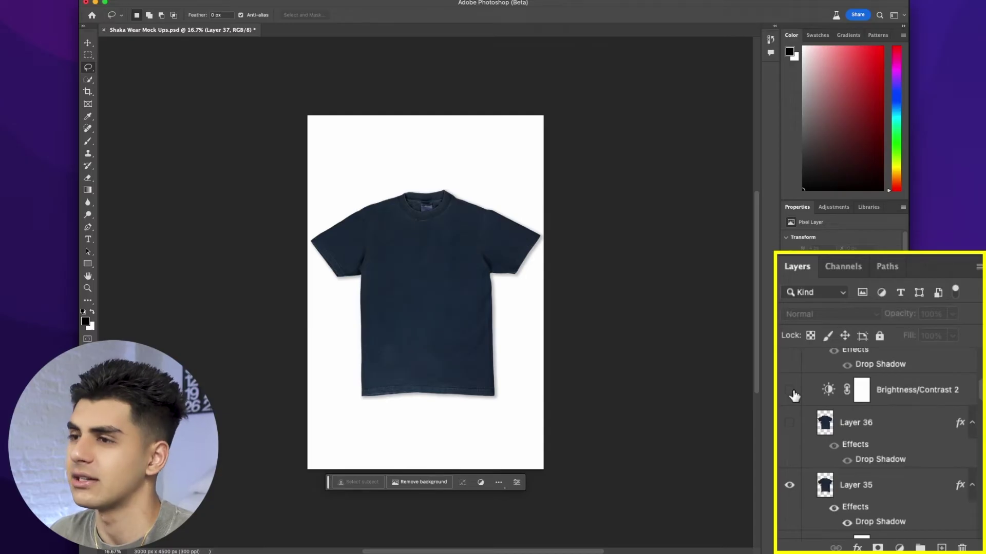
pyautogui.click(791, 391)
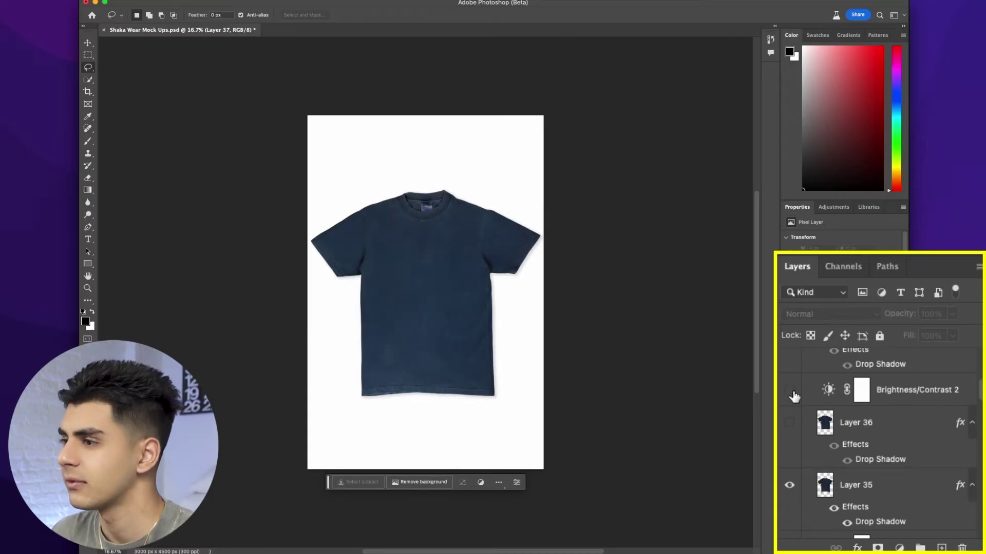
pyautogui.click(793, 393)
pyautogui.click(793, 483)
pyautogui.scroll(-2, 842, 447)
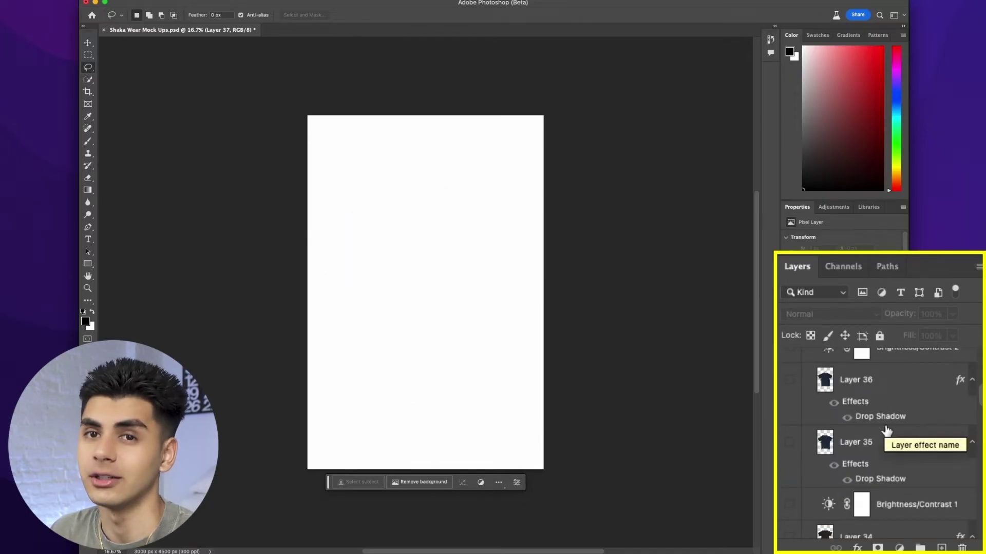
# - Collapse the Long Sleeve group, make Garment Dye visible, and expand it to list its shirts
pyautogui.scroll(-10, 887, 432)
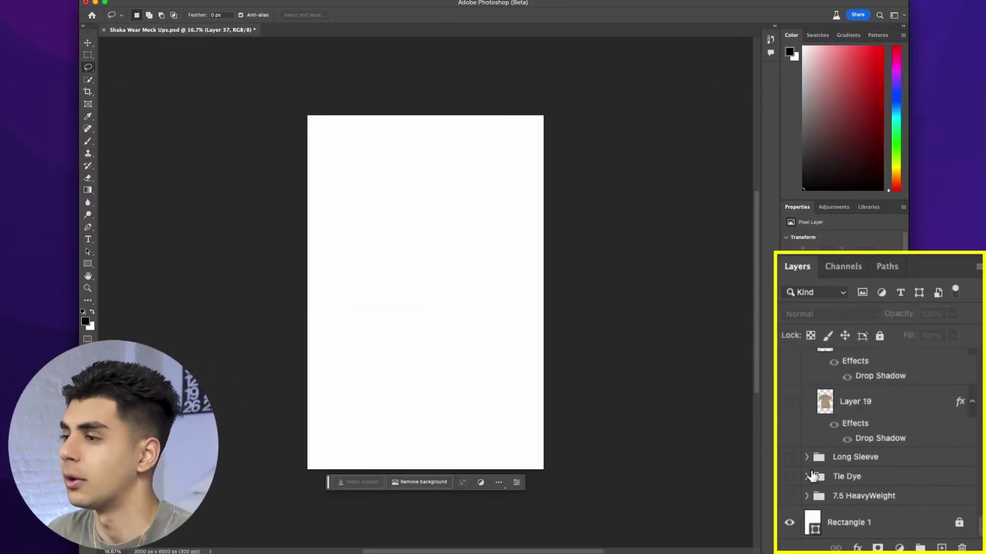
pyautogui.scroll(1, 811, 474)
pyautogui.scroll(-1, 811, 473)
pyautogui.click(806, 457)
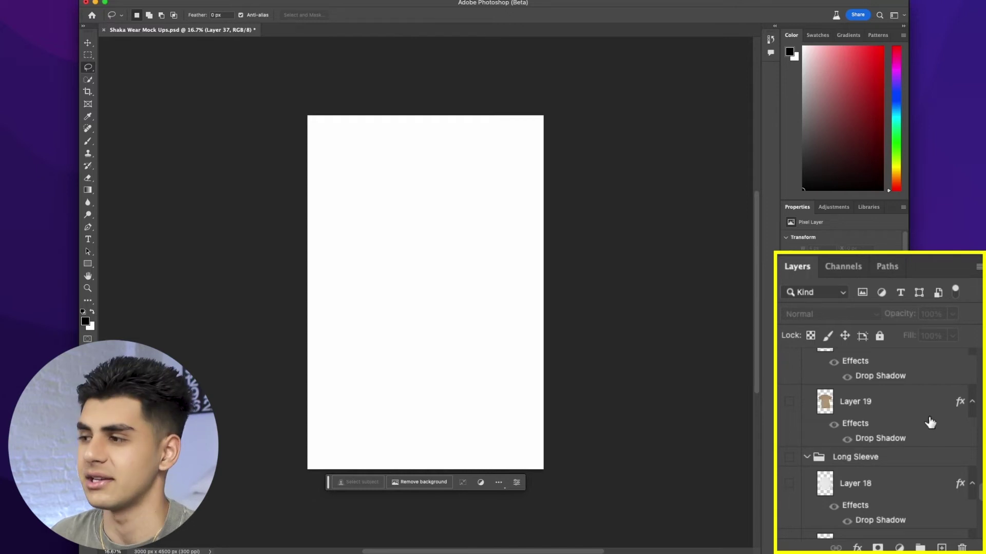
pyautogui.click(807, 357)
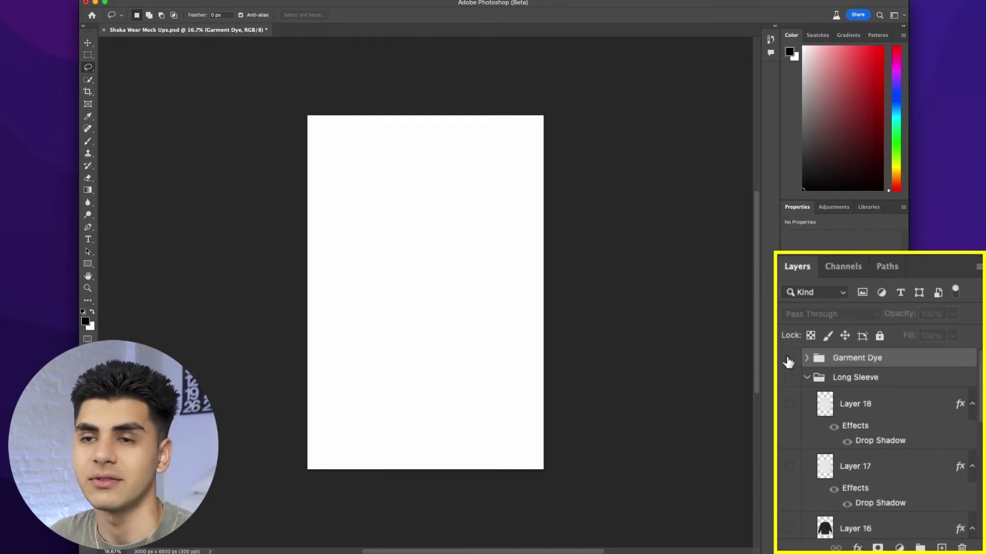
pyautogui.click(805, 378)
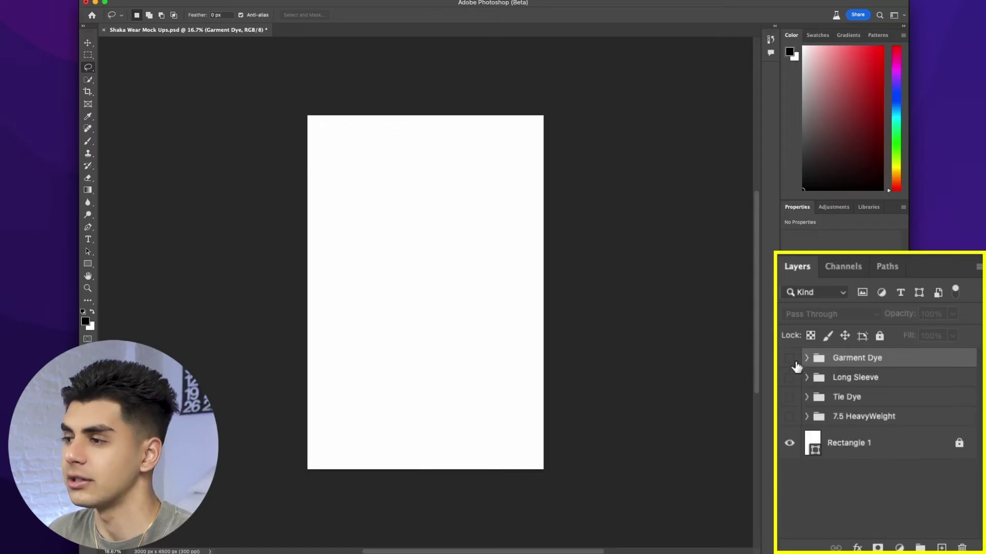
pyautogui.click(790, 359)
pyautogui.click(805, 359)
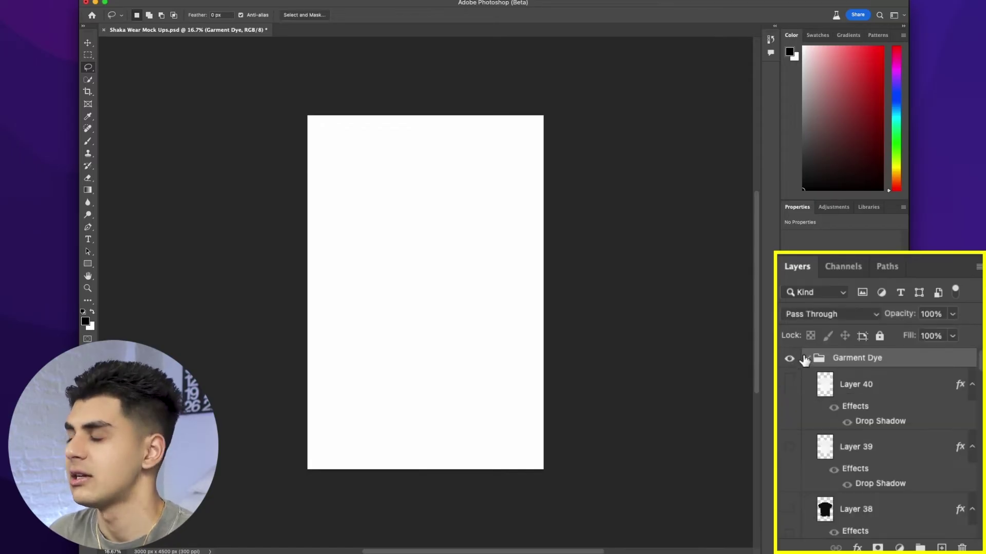
pyautogui.scroll(-3, 873, 448)
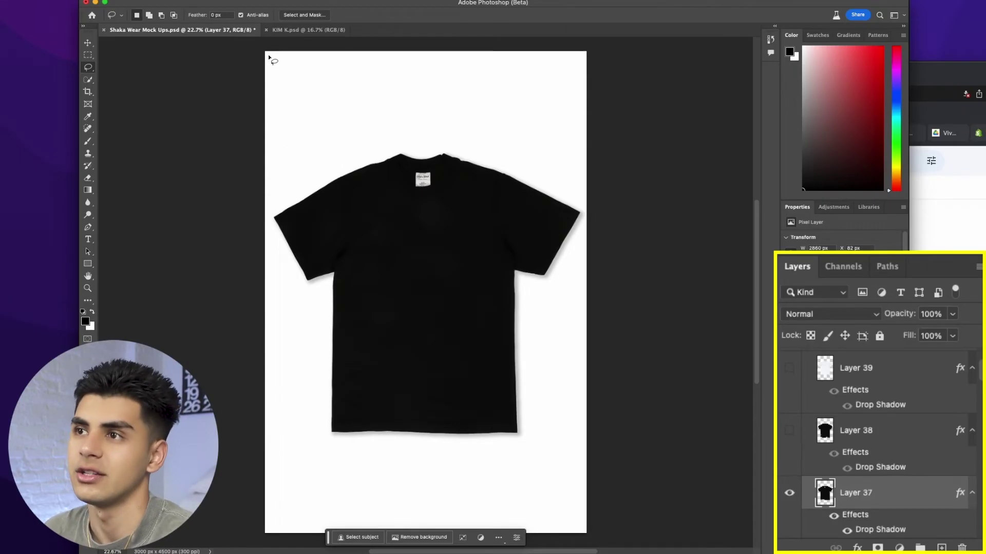
# - Switch to KIM K.psd and toggle the black backdrop Layer 16 off and back on
pyautogui.click(285, 31)
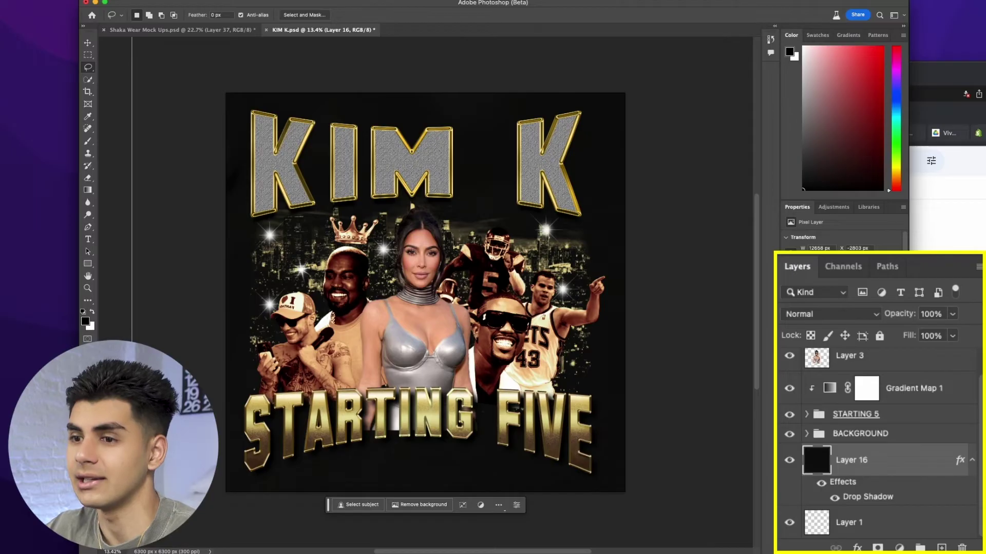
pyautogui.scroll(-2, 425, 292)
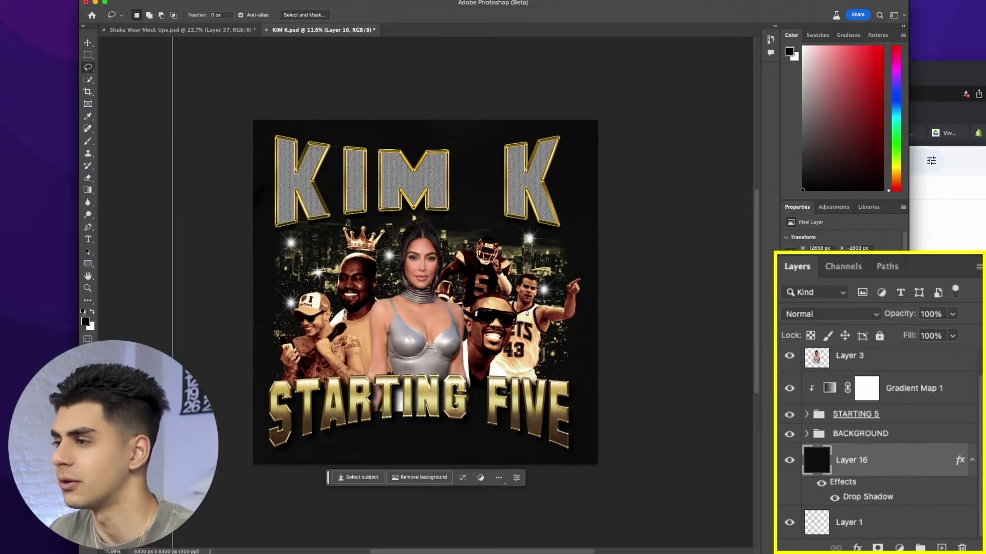
pyautogui.click(791, 461)
pyautogui.click(790, 461)
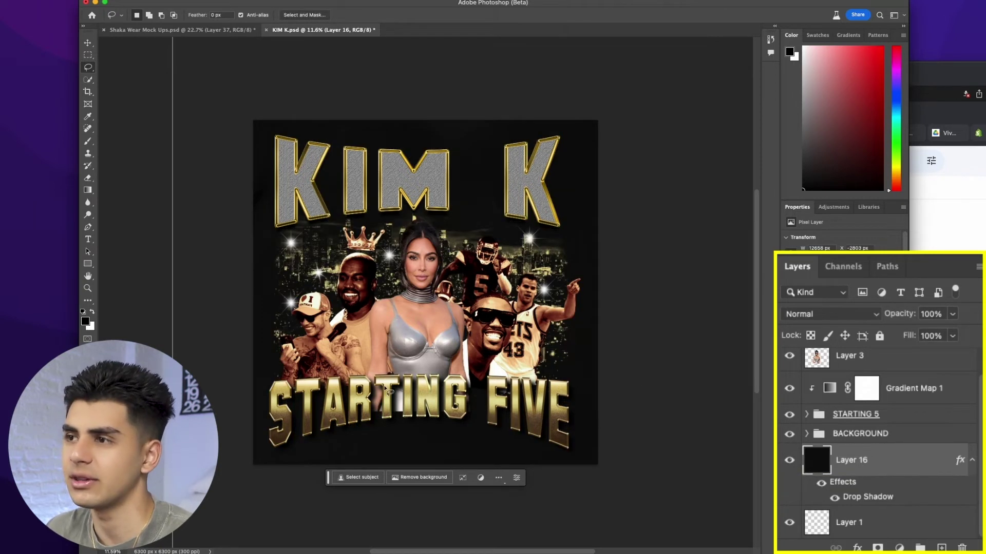
# - Drag the KIM K Starting Five artwork onto the black tee mock-up and zoom in to check it
pyautogui.moveTo(324, 358)
pyautogui.mouseDown()
pyautogui.moveTo(33, 305)
pyautogui.moveTo(117, 303)
pyautogui.mouseUp()
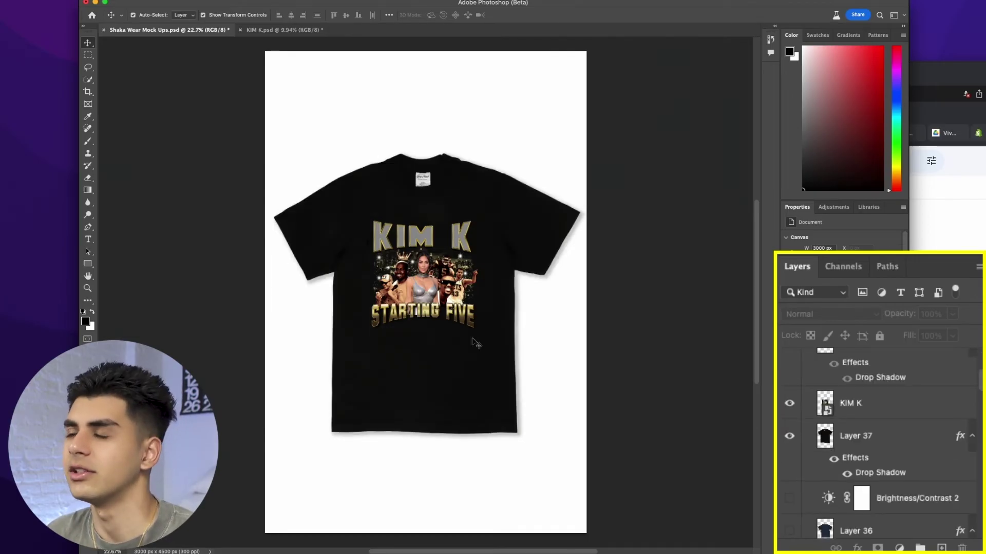
pyautogui.scroll(3, 476, 342)
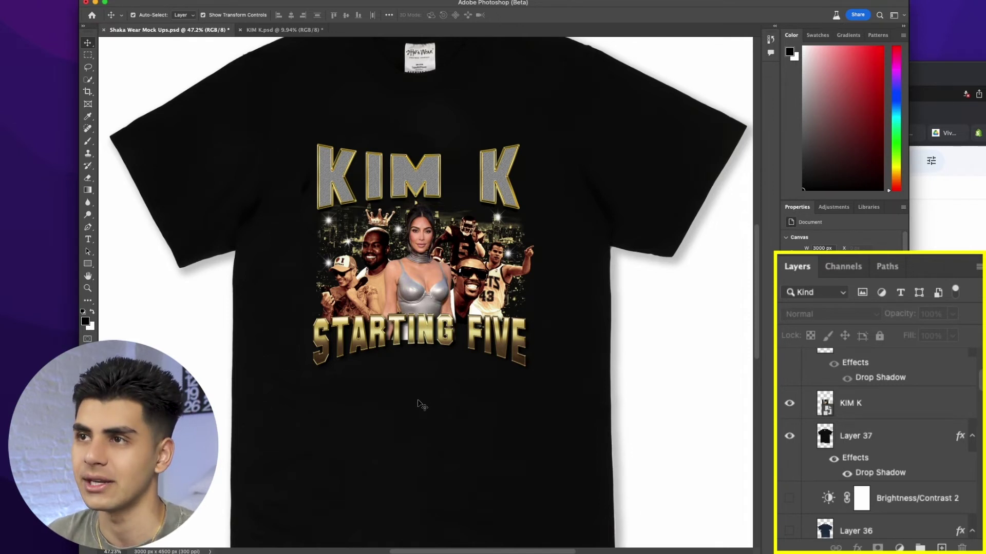
# - Undo the trial placement, then export the KIM K artwork to the Desktop as a transparent PNG
pyautogui.press('super+z')
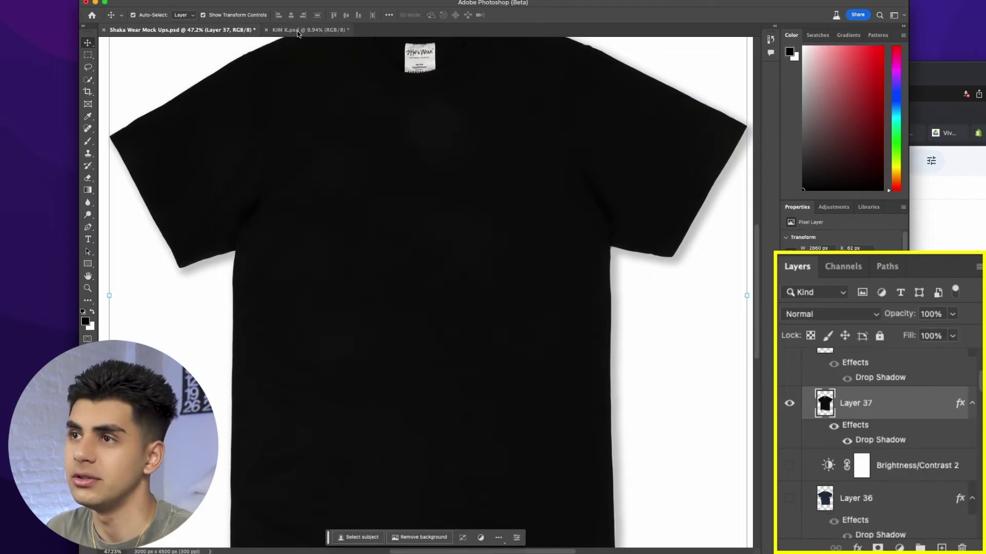
pyautogui.click(308, 29)
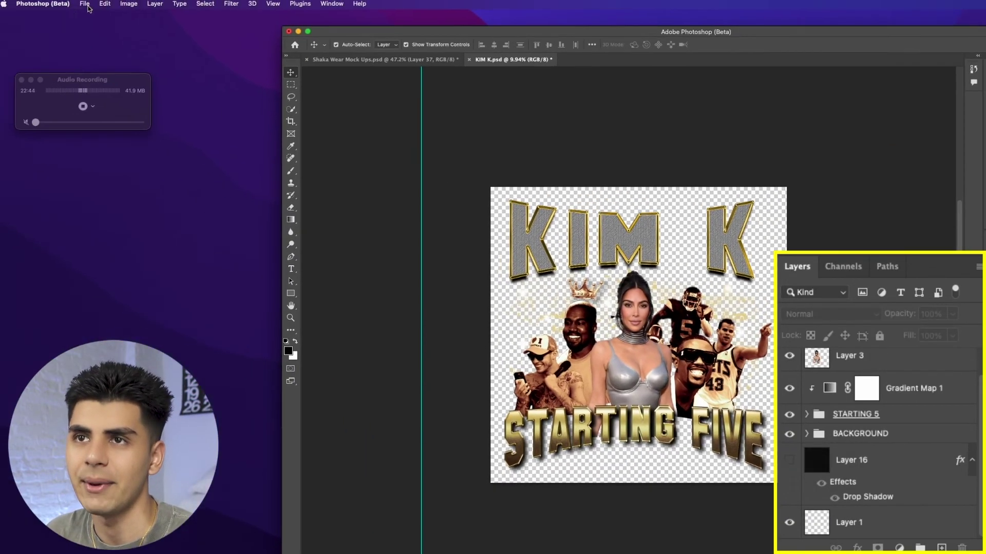
pyautogui.click(89, 4)
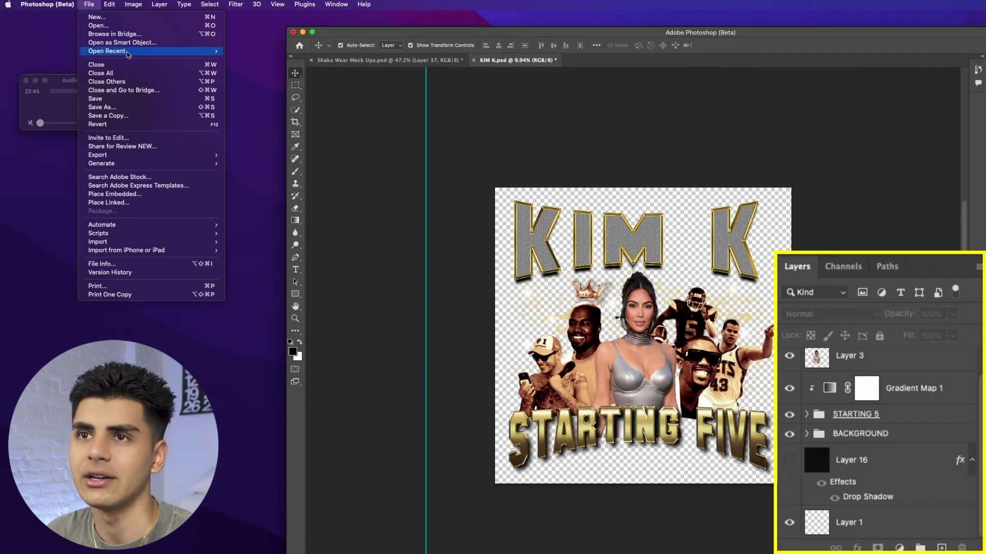
pyautogui.moveTo(106, 10)
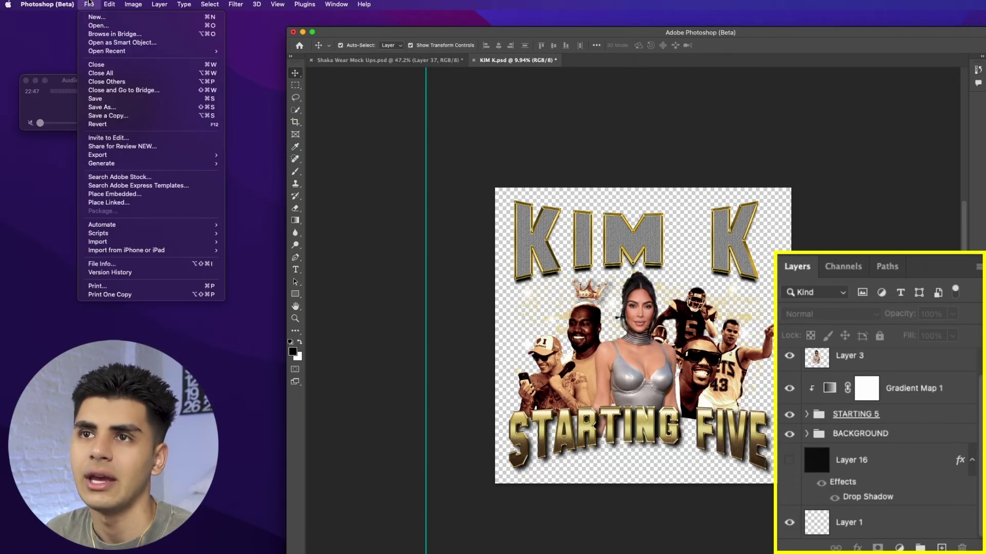
pyautogui.moveTo(114, 155)
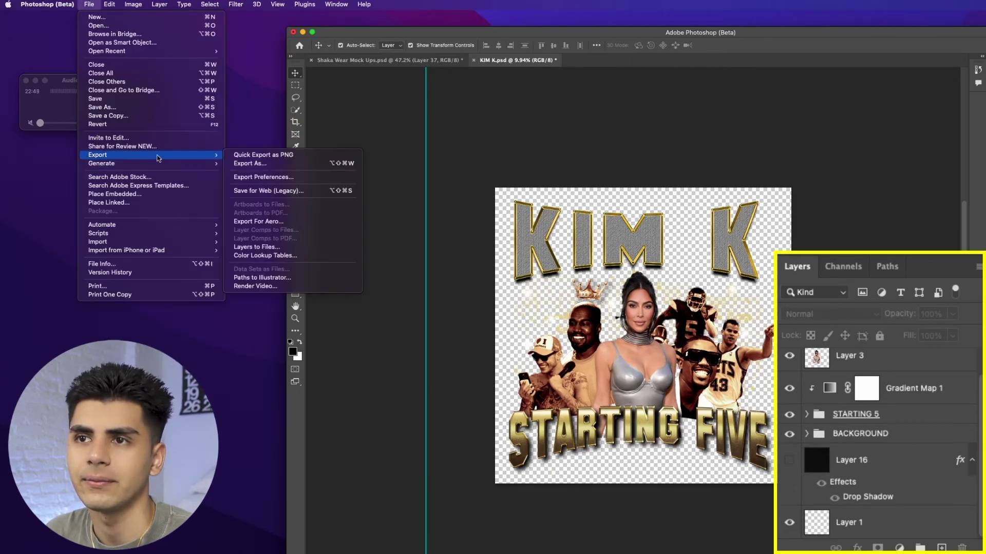
pyautogui.click(247, 162)
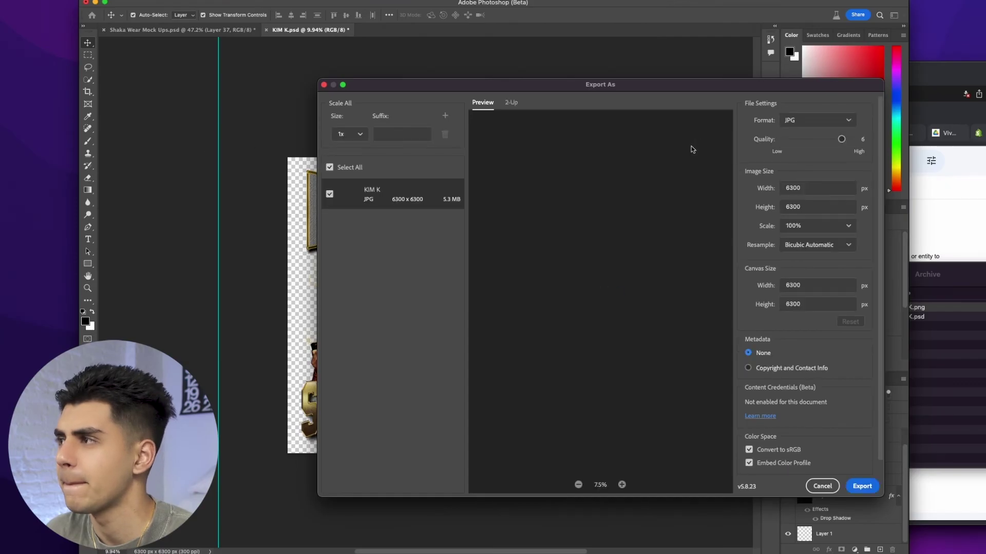
pyautogui.click(820, 126)
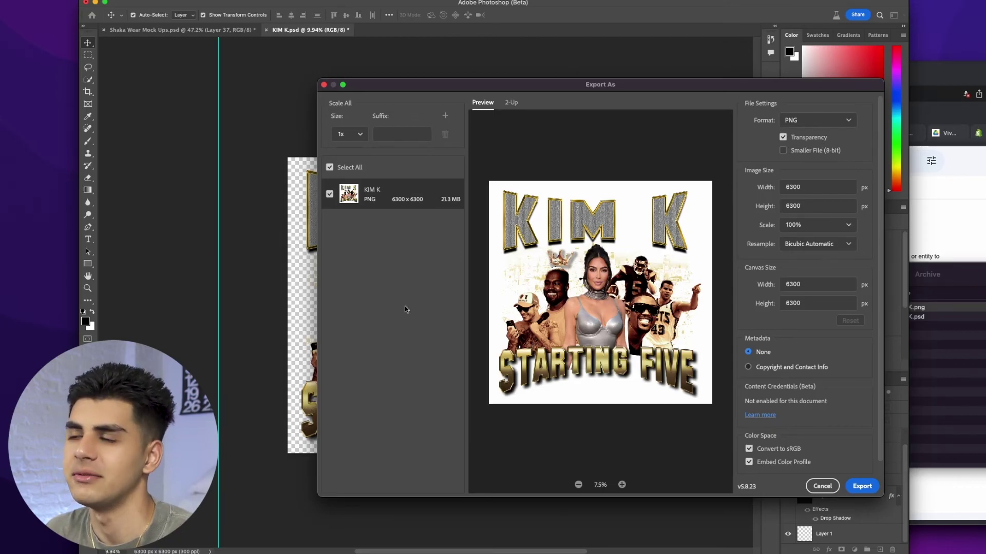
pyautogui.click(862, 487)
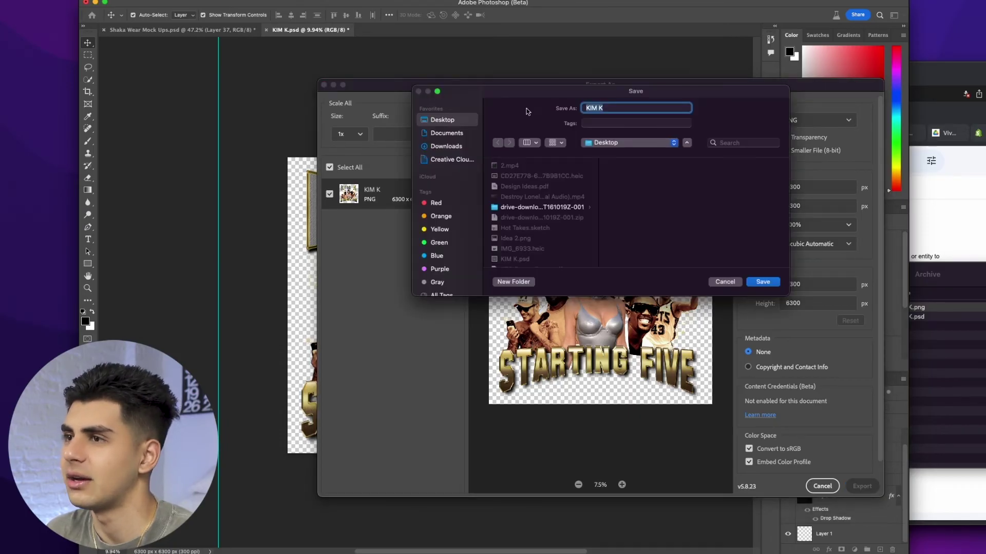
pyautogui.click(775, 281)
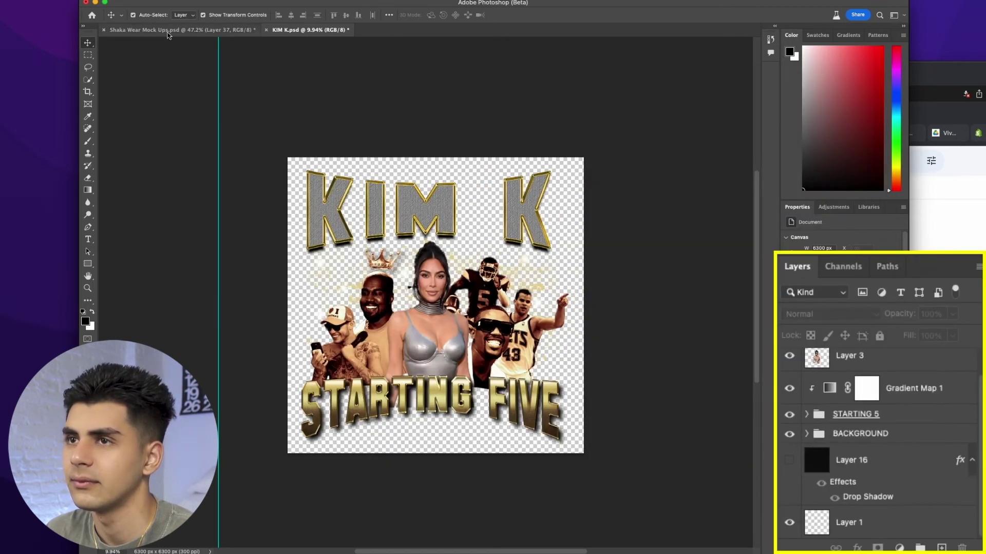
# - Back in the fitted mockup, toggle the white background off and on to check the KIM K PNG's transparency
pyautogui.click(183, 30)
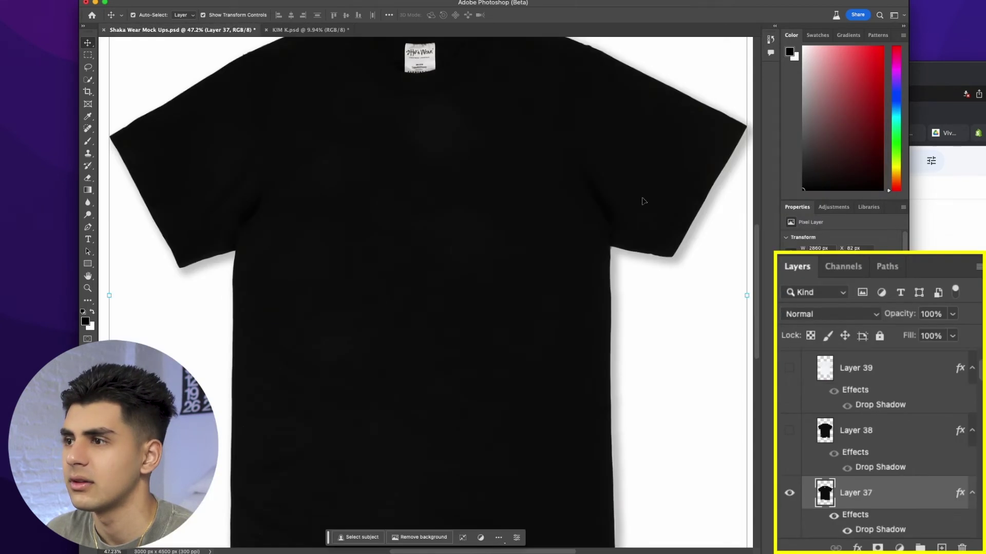
pyautogui.press('super+0')
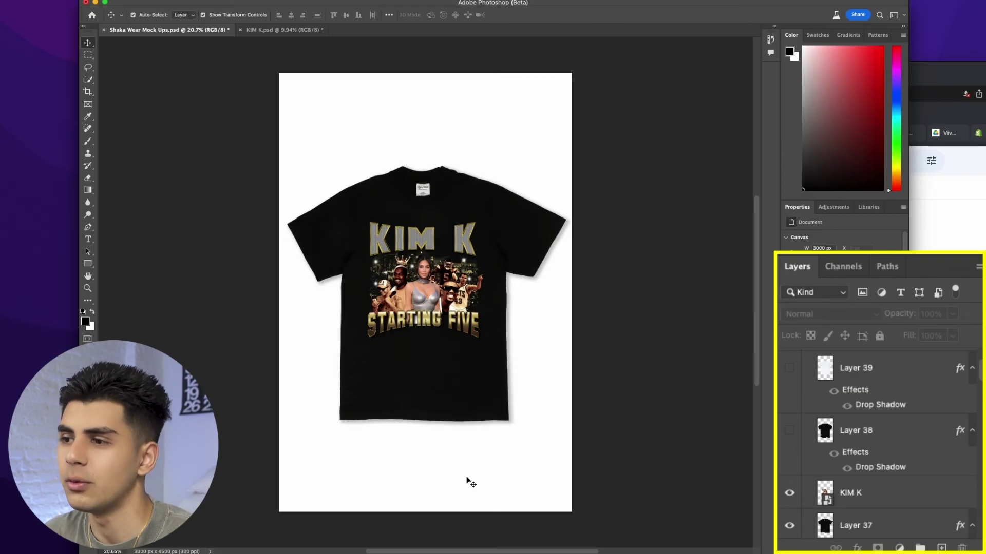
pyautogui.scroll(-5, 872, 441)
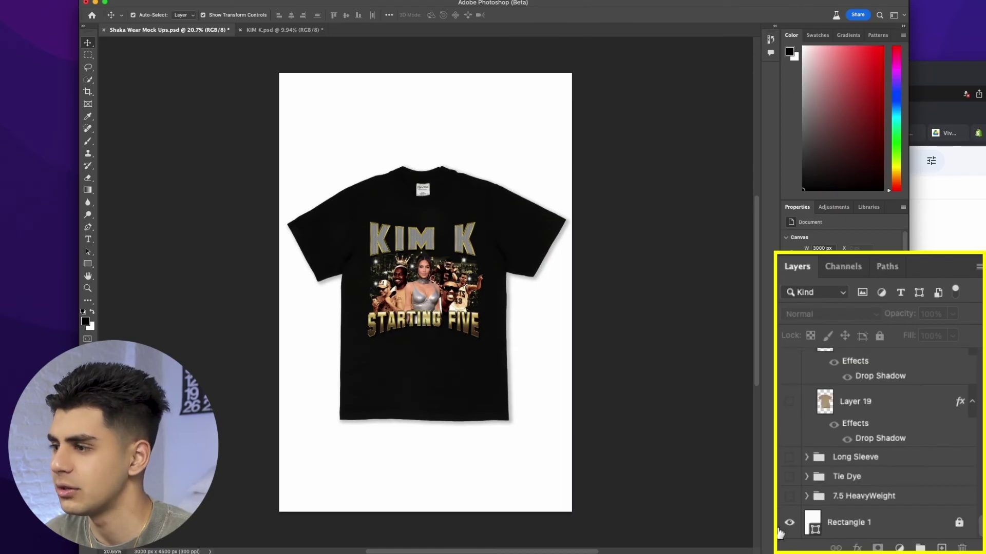
pyautogui.click(786, 524)
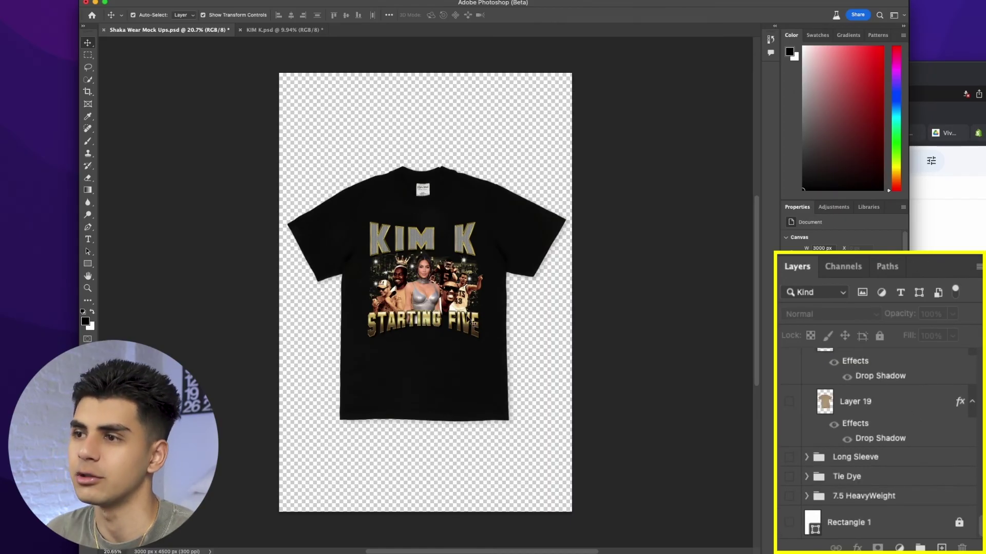
pyautogui.click(789, 523)
pyautogui.scroll(10, 805, 518)
pyautogui.scroll(-3, 809, 493)
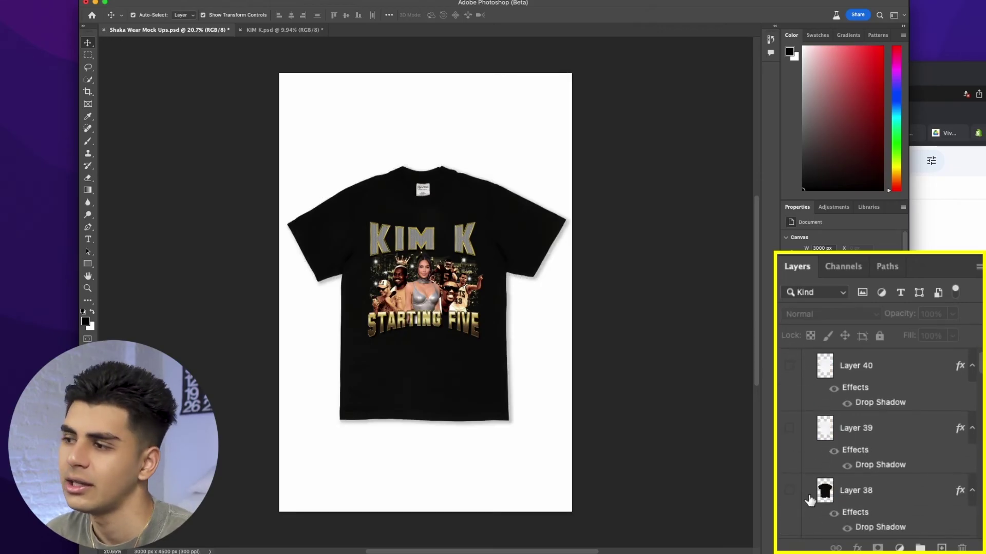
pyautogui.scroll(-3, 810, 480)
# - Hide the black tee Layer 37, move the KIM K layer above Layer 35, and show the blue tee
pyautogui.click(871, 386)
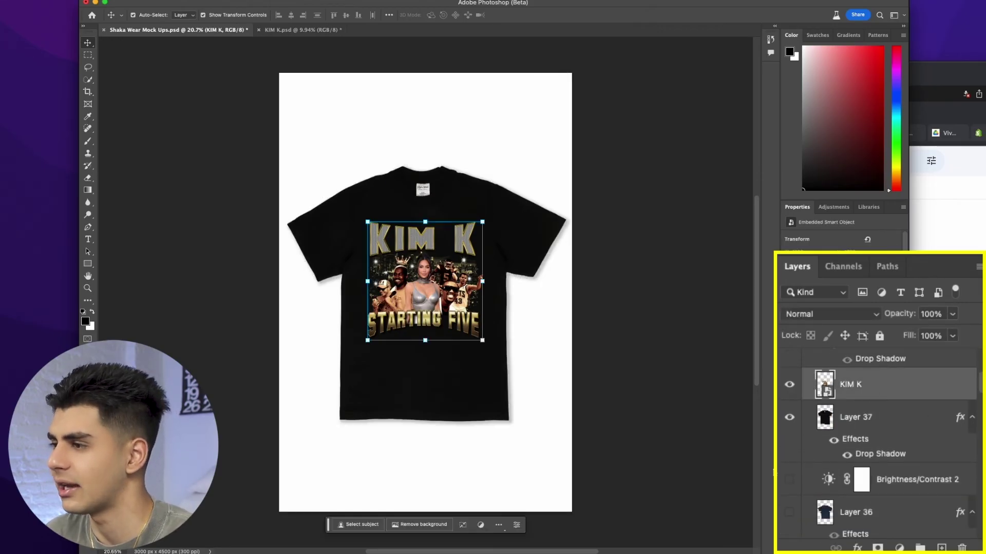
pyautogui.click(791, 418)
pyautogui.moveTo(869, 380); pyautogui.dragTo(863, 488)
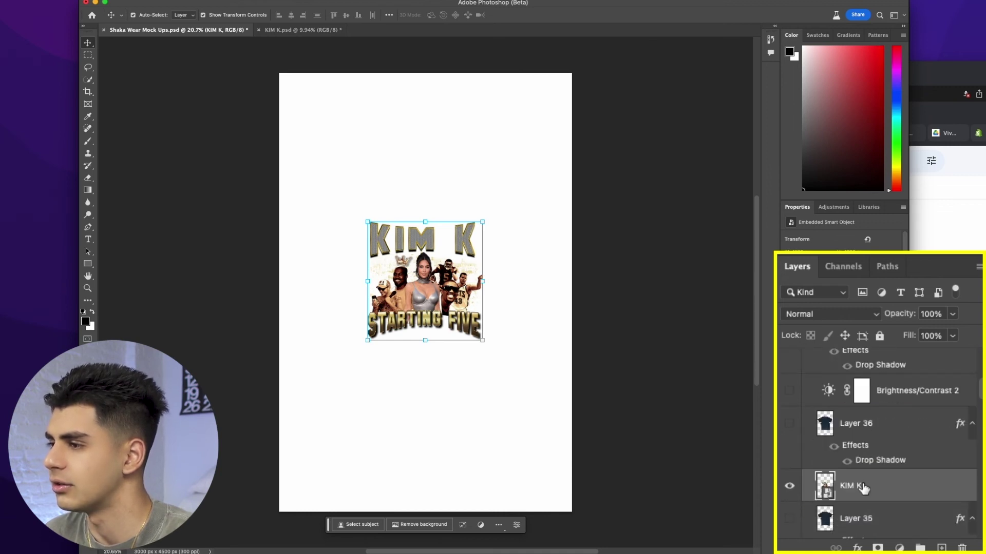
pyautogui.click(789, 519)
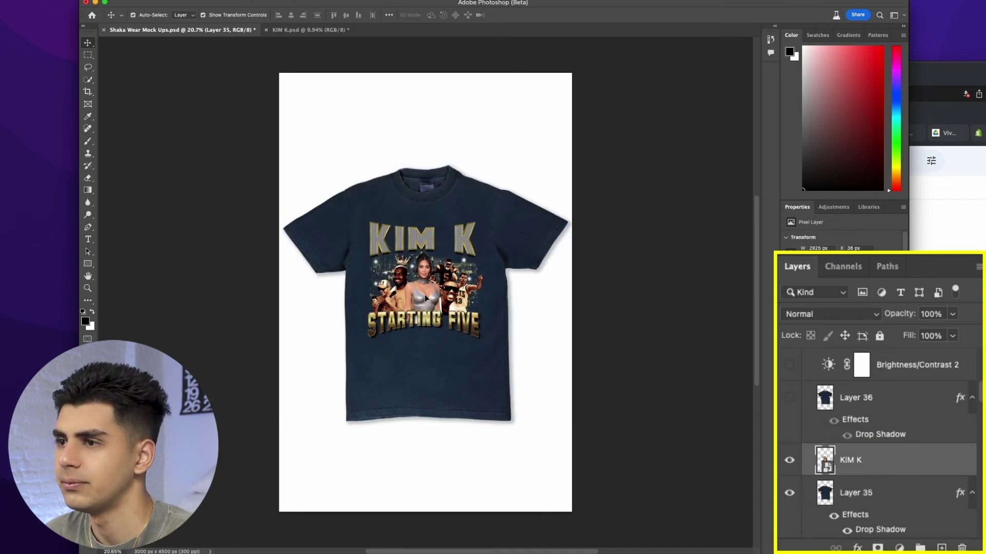
pyautogui.click(428, 298)
pyautogui.click(658, 296)
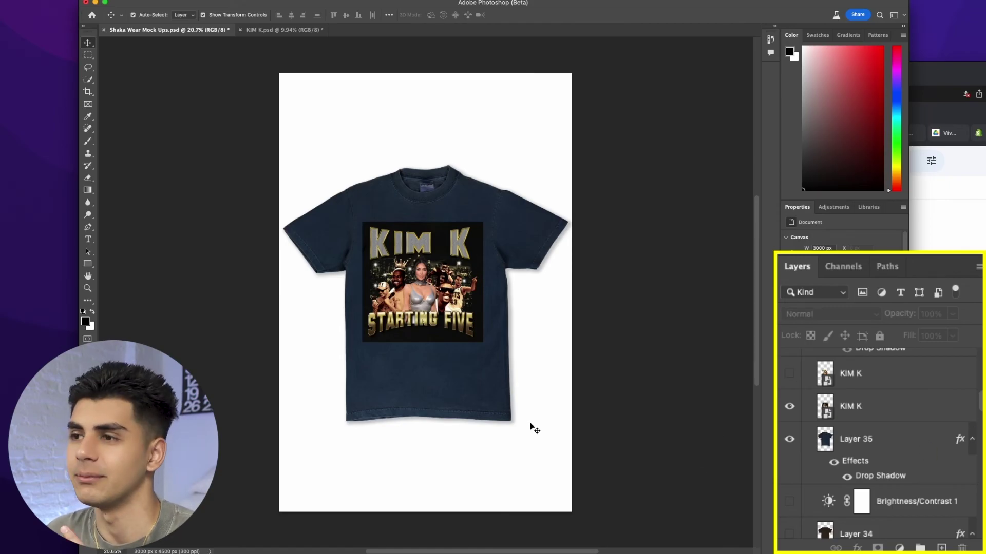
# - Hide the lower KIM K copy and show the upper KIM K layer on the shirt
pyautogui.scroll(2, 510, 359)
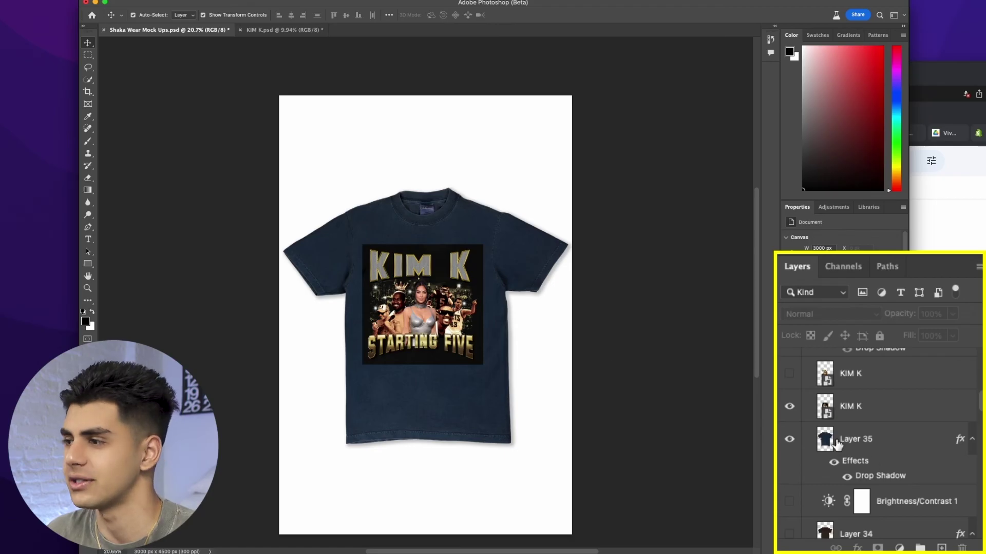
pyautogui.scroll(2, 808, 411)
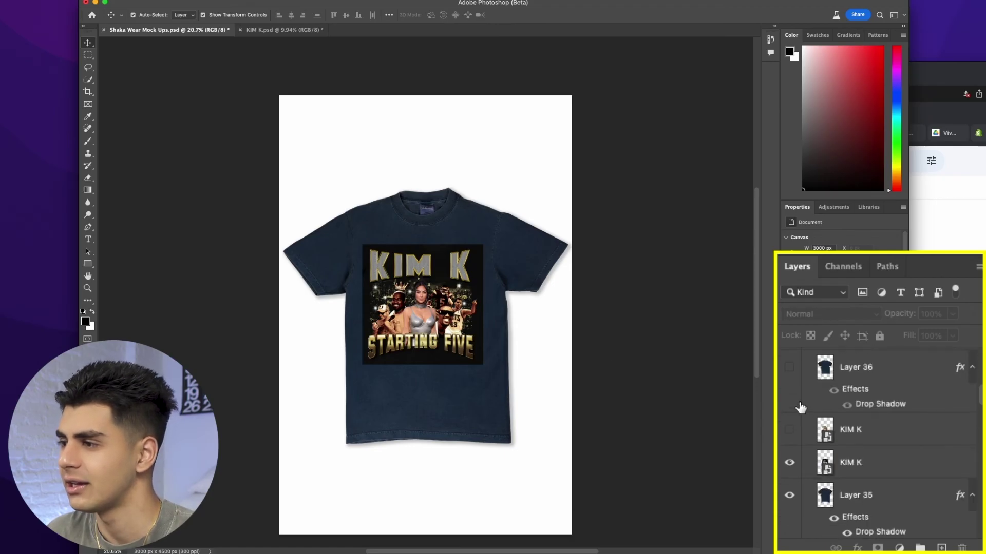
pyautogui.click(789, 463)
pyautogui.click(790, 429)
# - Nudge the KIM K design slightly to centre it on the navy tee's chest
pyautogui.moveTo(446, 330); pyautogui.dragTo(449, 328)
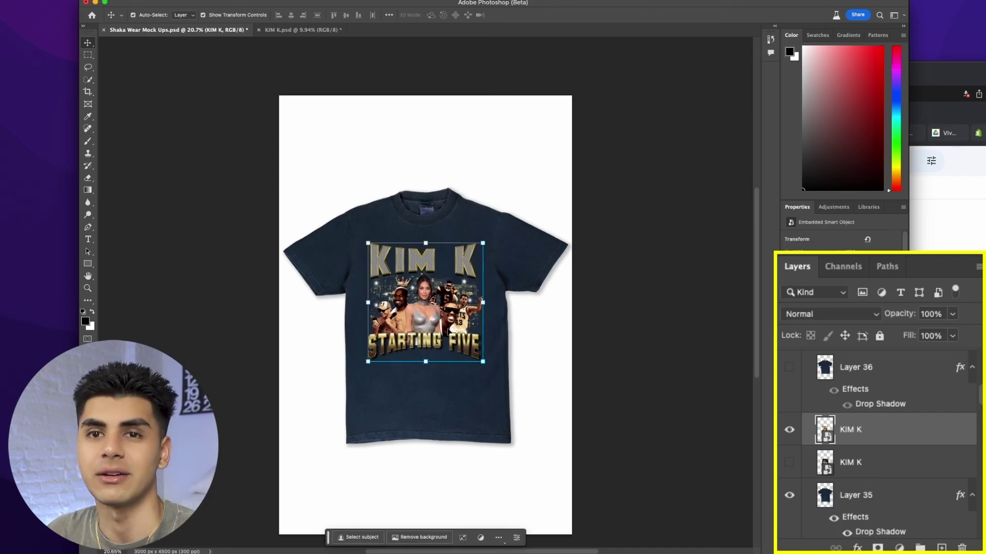